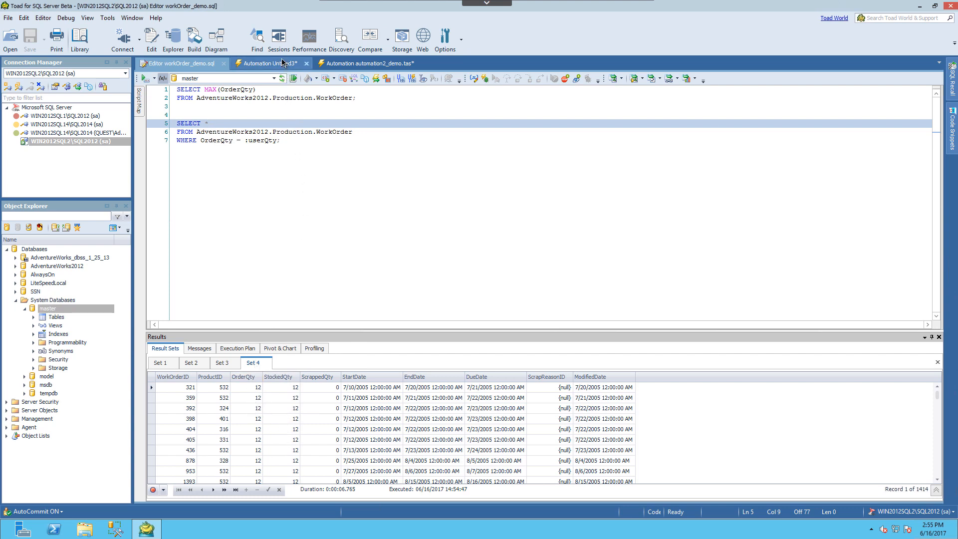
- Add a Set Variable activity to the untitled automation script and place it before Execute_1
left_click(282, 61)
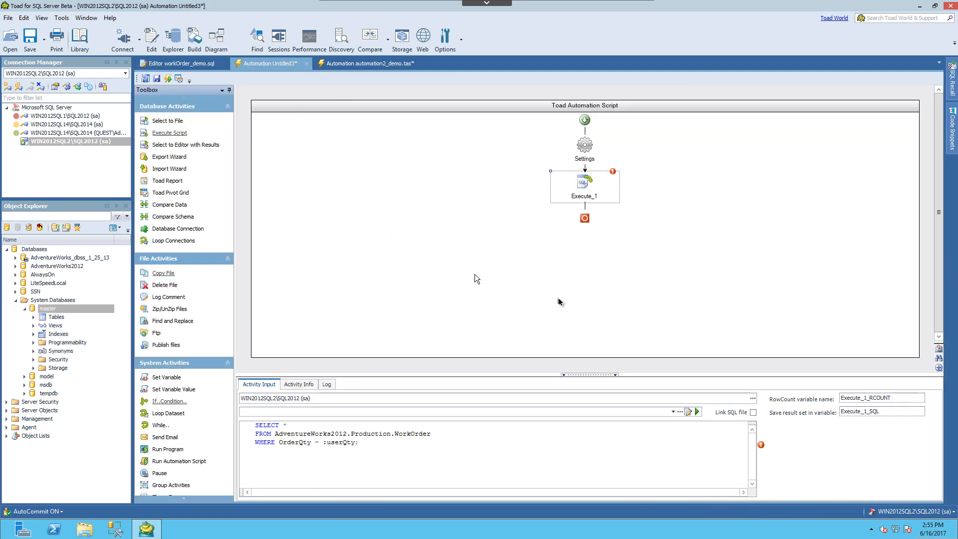
left_click(404, 459)
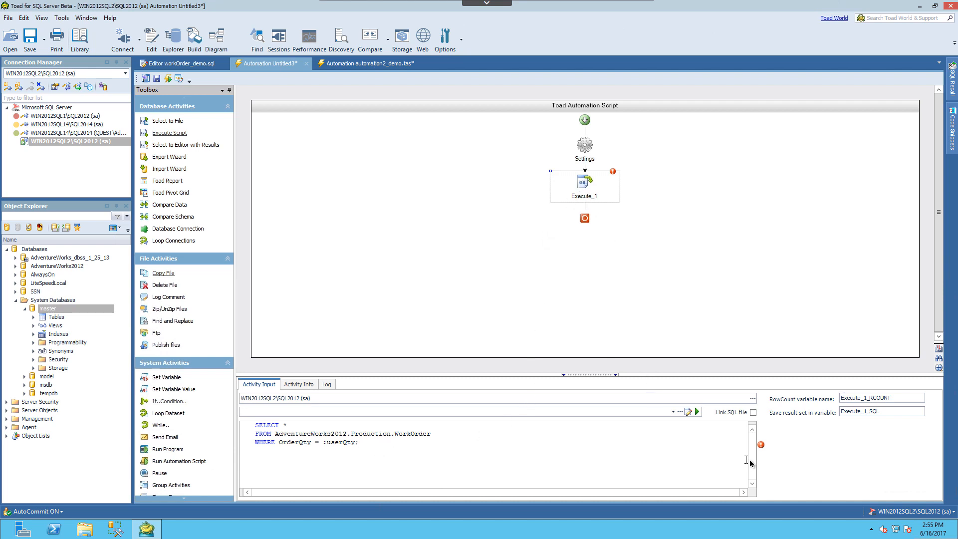
mouse_move(765, 450)
double_click(165, 378)
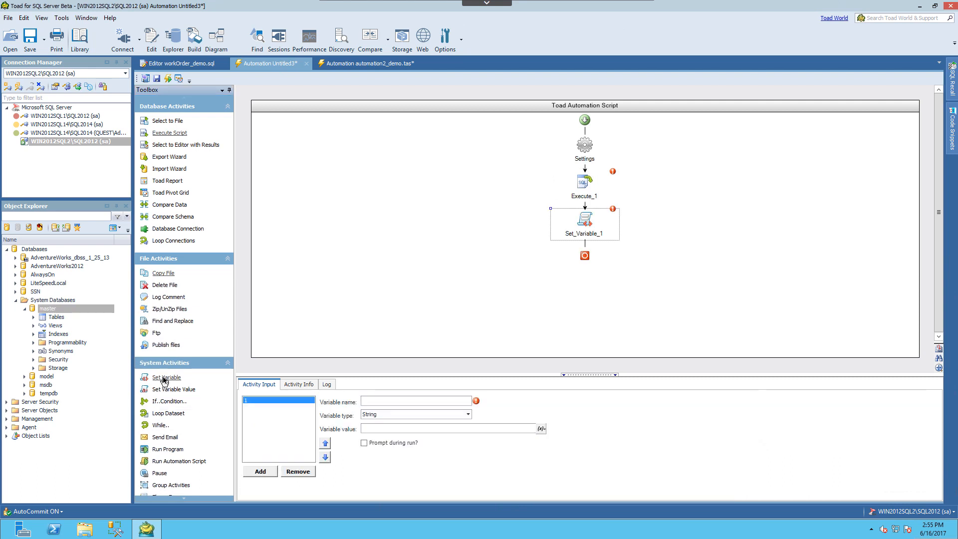
left_click_drag(580, 228, 586, 176)
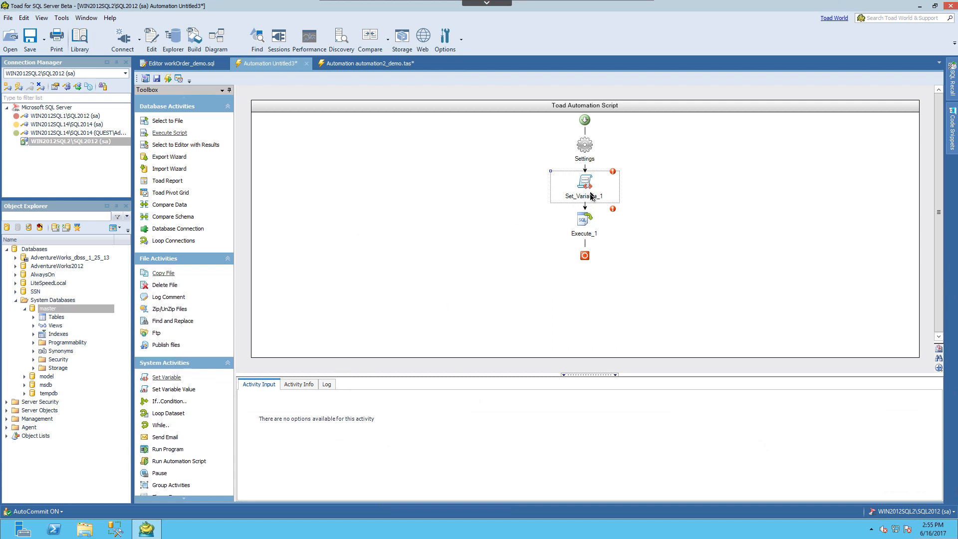
left_click(583, 228)
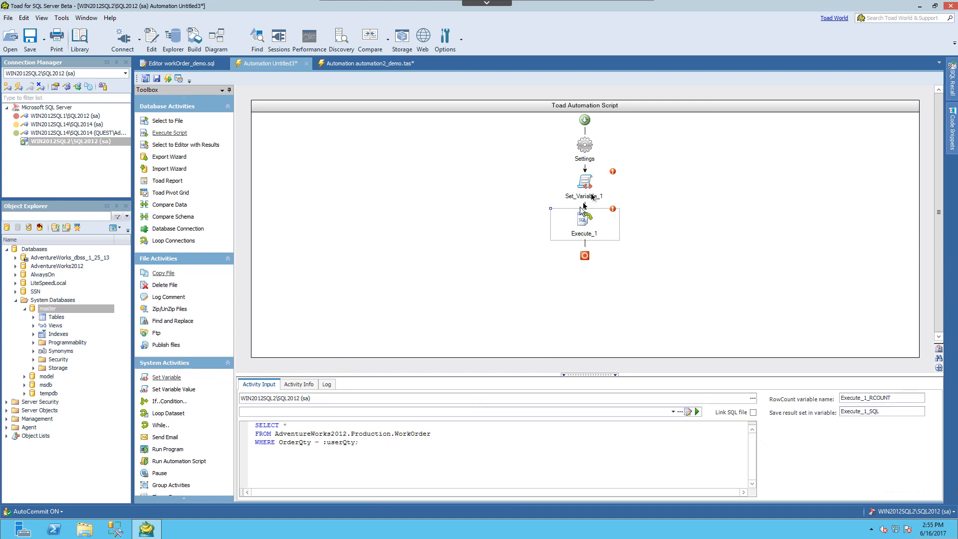
- Define the first variable in Set_Variable_1 as userQty, type Number, with prompting during the run enabled
left_click(593, 192)
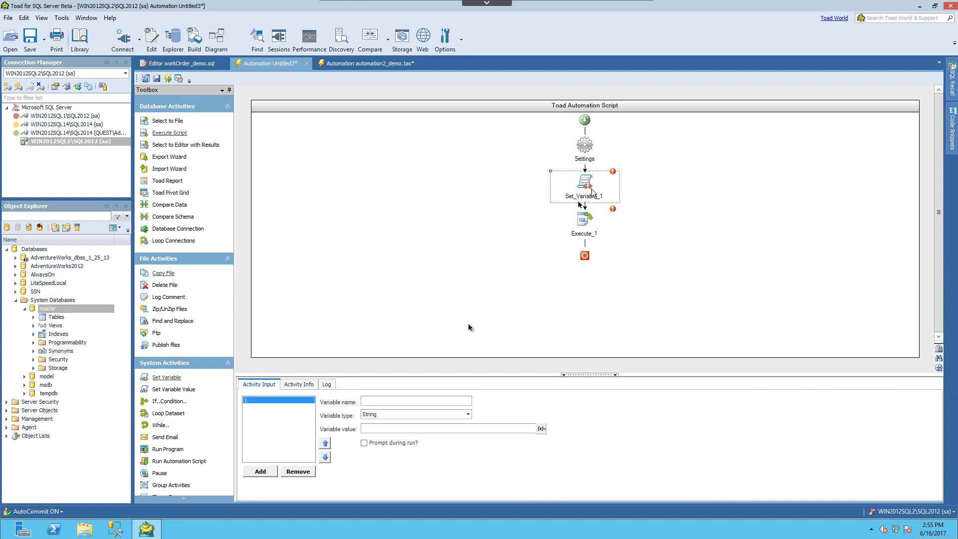
left_click(416, 403)
type("userQty")
left_click(433, 418)
left_click(428, 432)
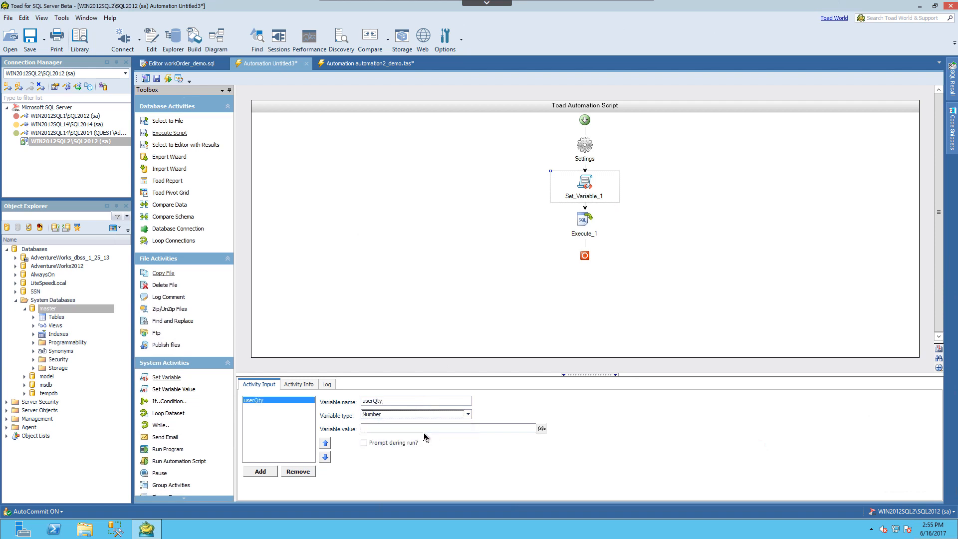
left_click(382, 444)
- Add a second variable named maxQty to Set_Variable_1 and set its type to SQL
left_click(260, 472)
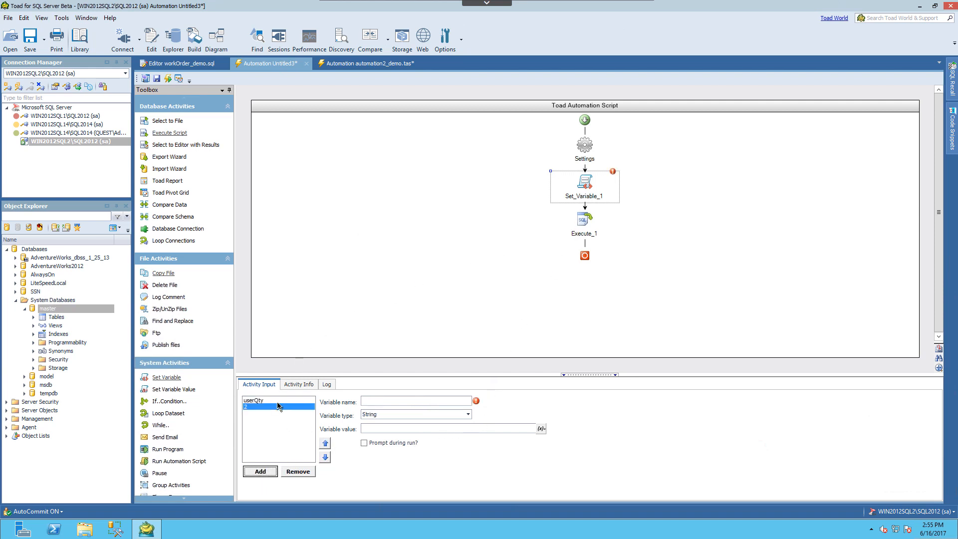
left_click(374, 401)
type("maxQty")
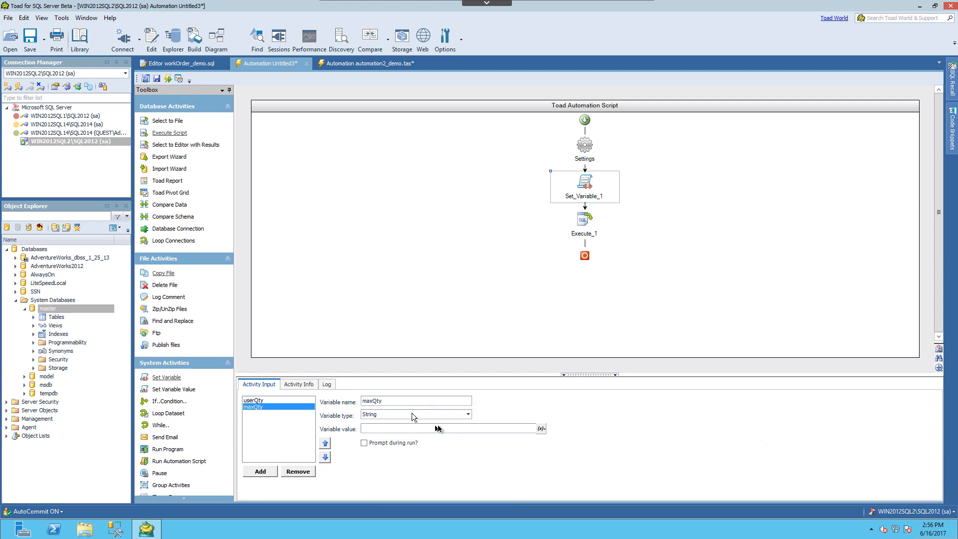
left_click(468, 415)
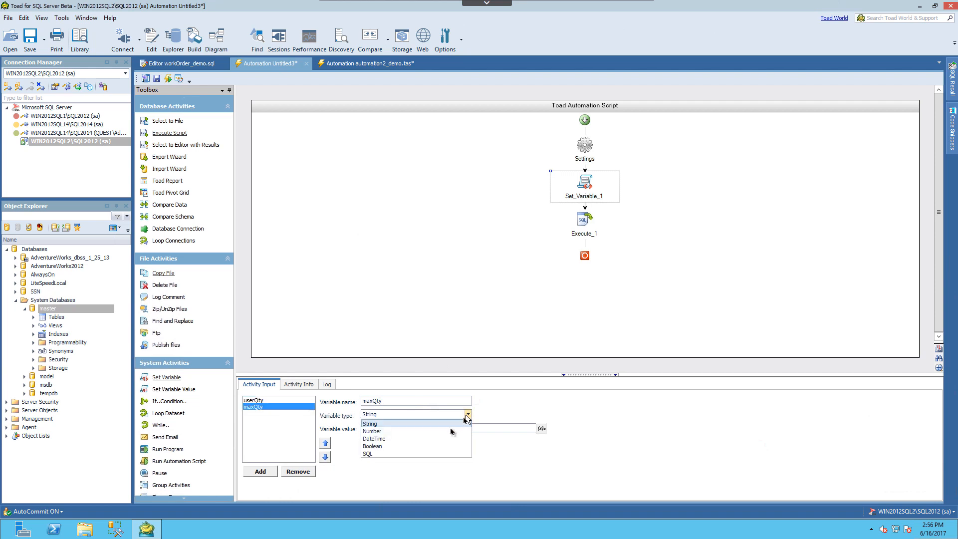
left_click(403, 455)
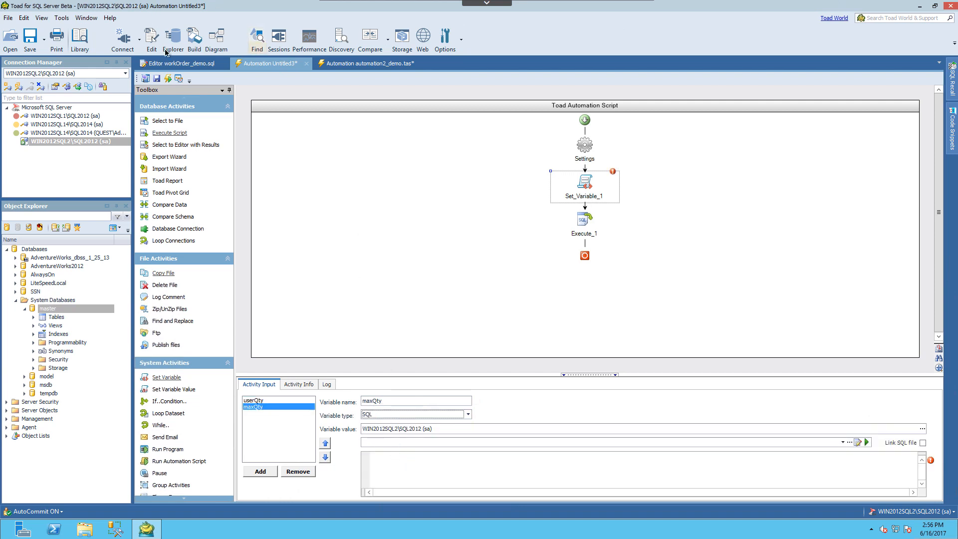
- Copy the SELECT MAX(OrderQty) query from workOrder_demo.sql and paste it as the SQL value of maxQty
left_click(175, 68)
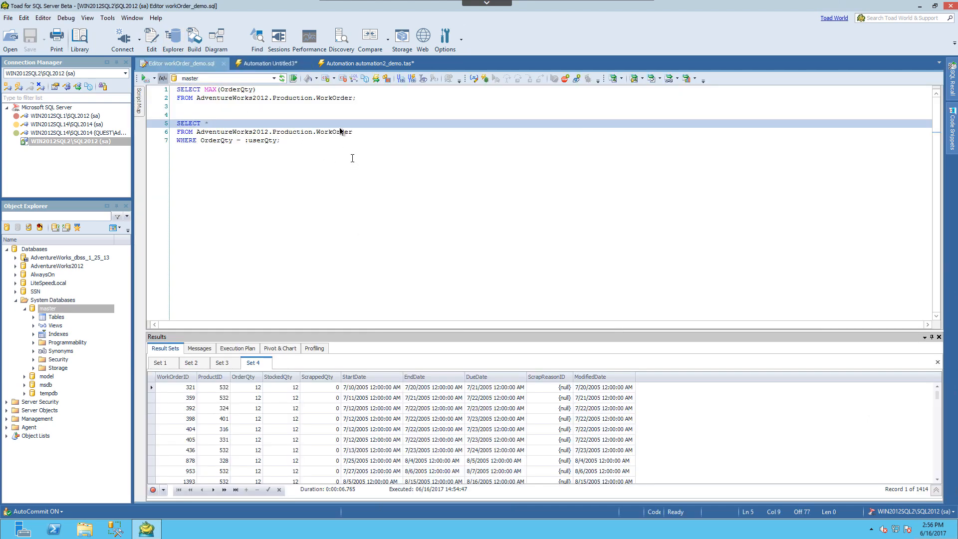
left_click_drag(369, 104, 176, 89)
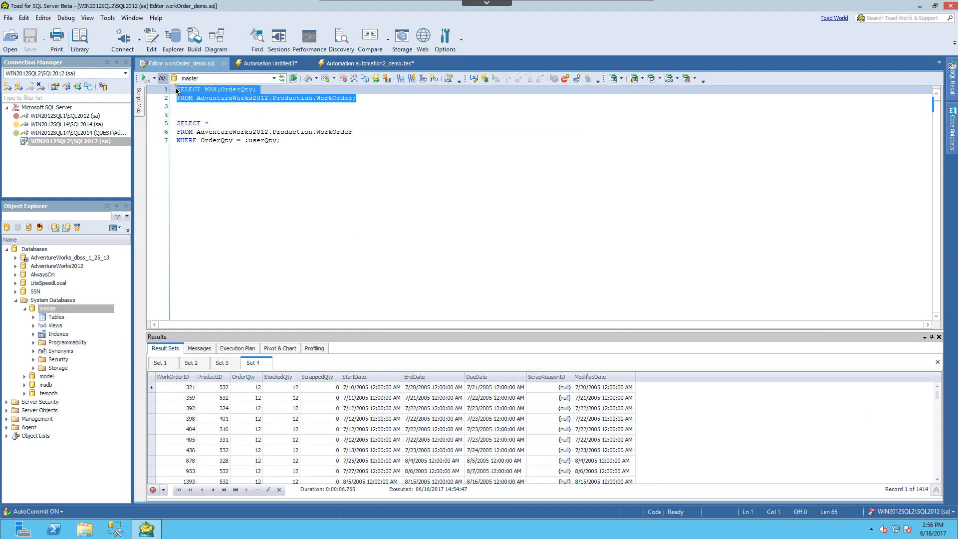
right_click(196, 96)
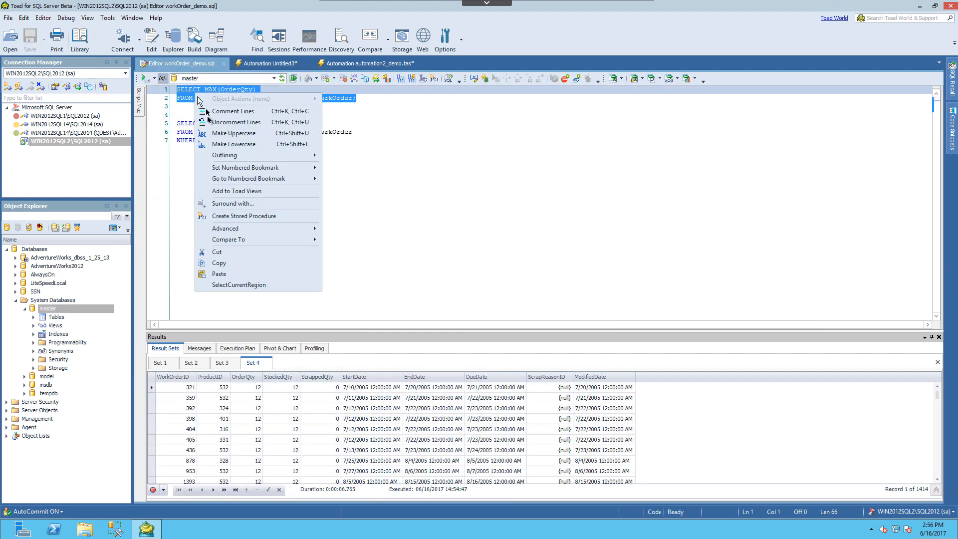
left_click(244, 262)
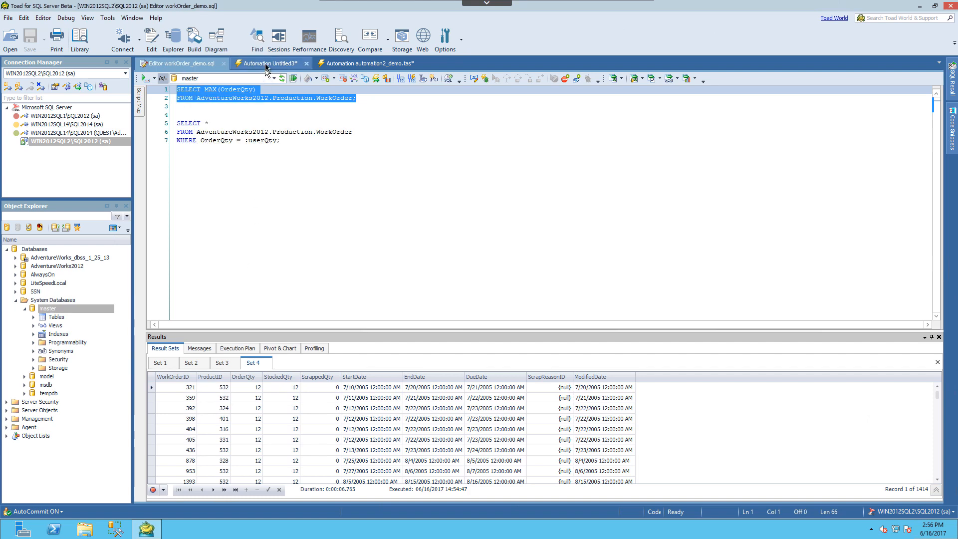
left_click(267, 64)
left_click(405, 465)
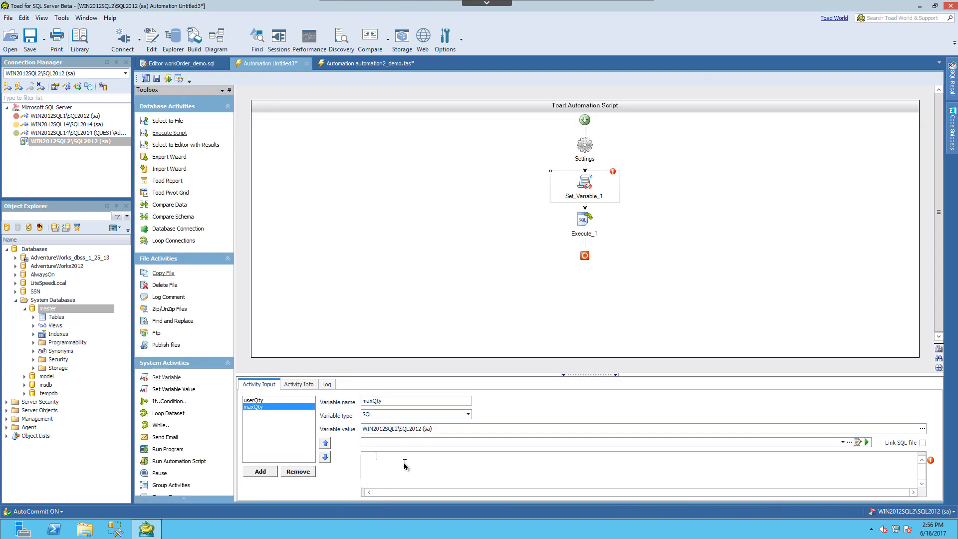
right_click(405, 465)
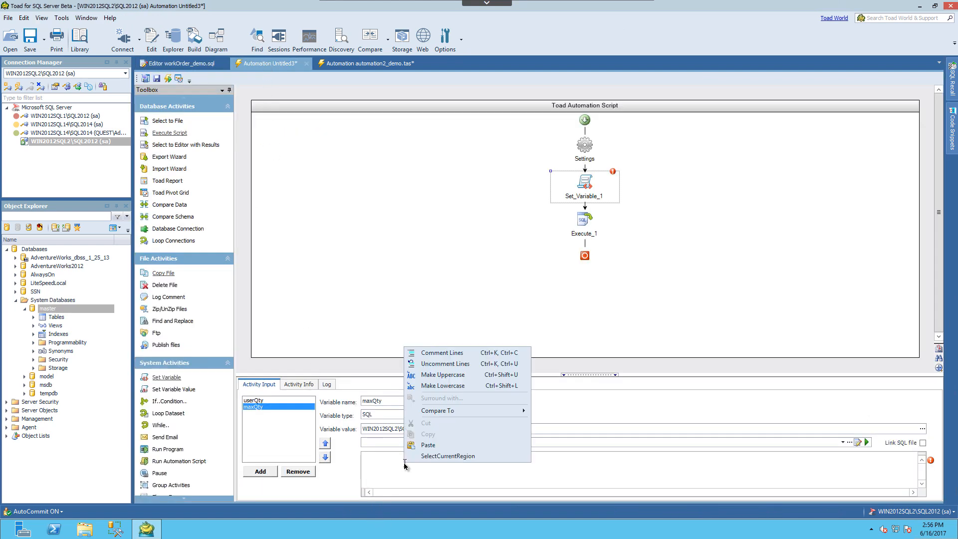
left_click(429, 449)
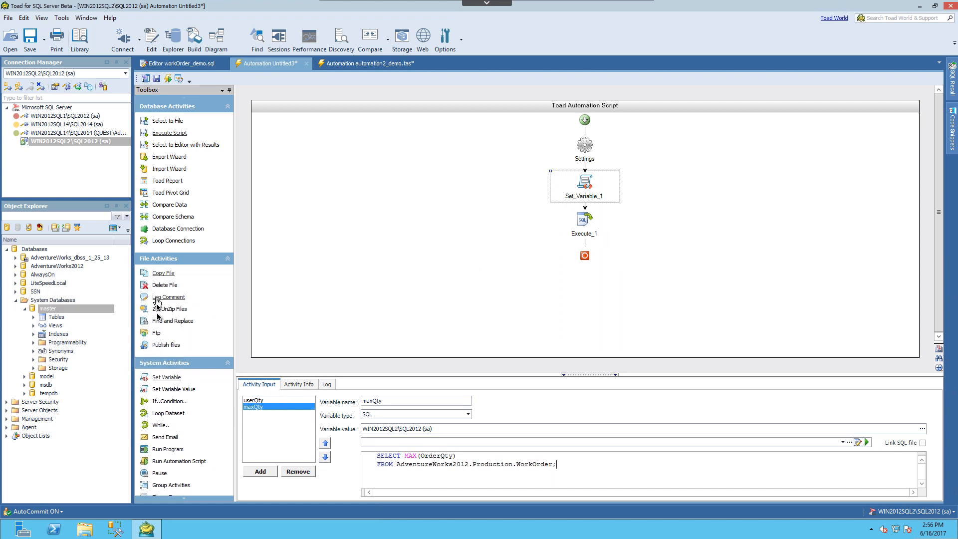
- Add an If condition to the automation script and move Execute_1 into its If_Condition_2 branch
double_click(168, 402)
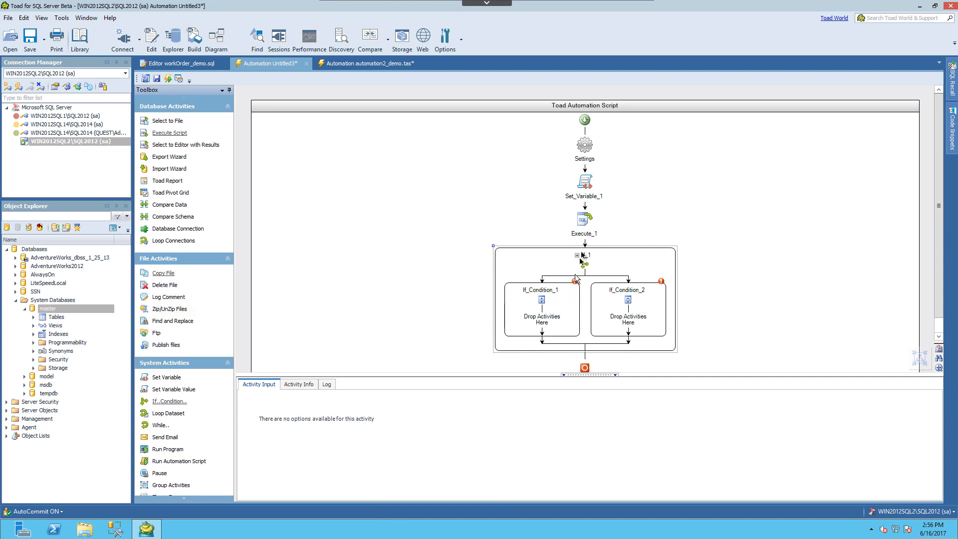
left_click_drag(585, 223, 629, 322)
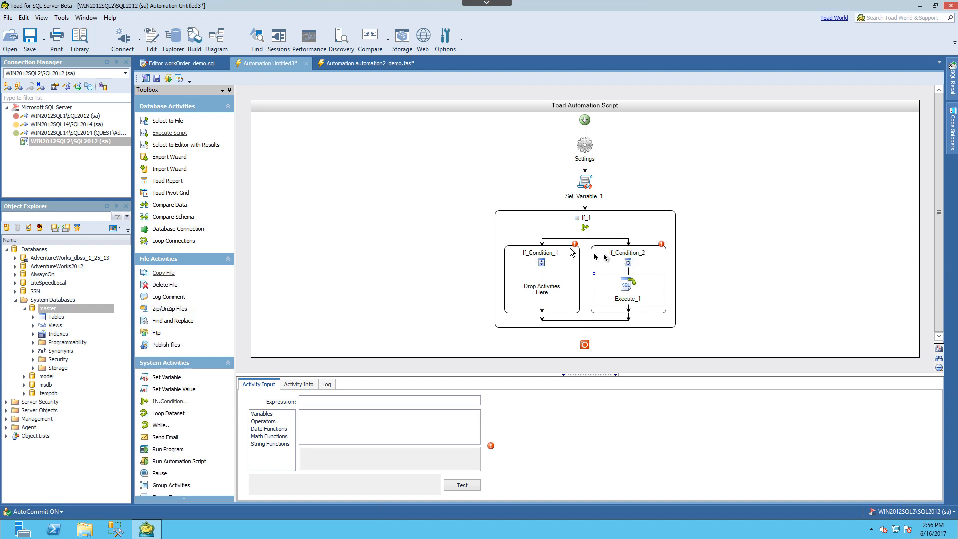
- Set the expression of If_Condition_2 to #userQty# <= #maxQty#
left_click(619, 256)
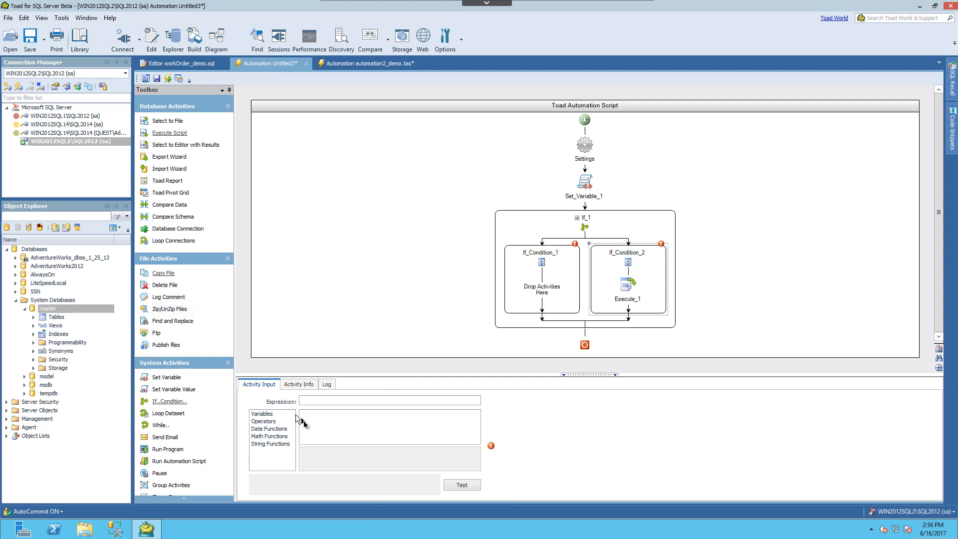
left_click(267, 416)
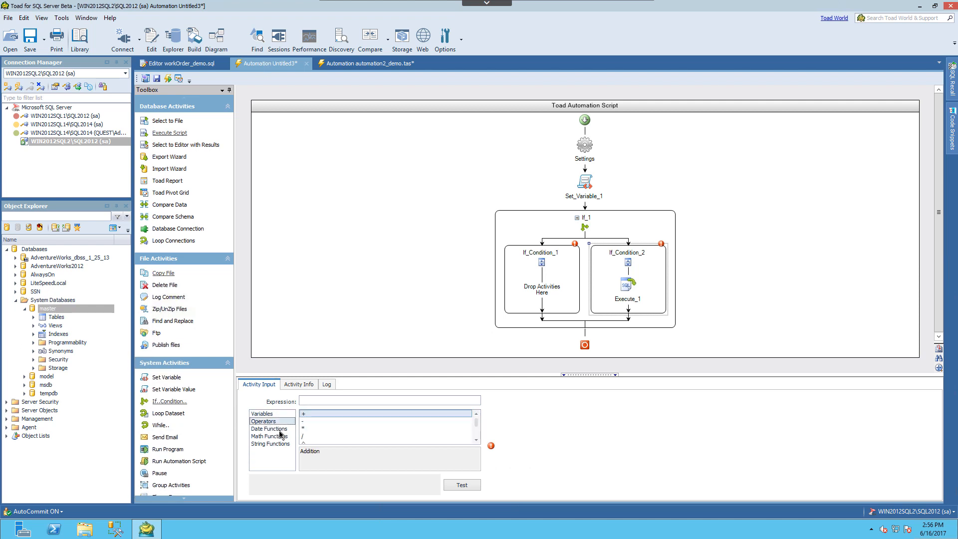
left_click(278, 431)
left_click(279, 437)
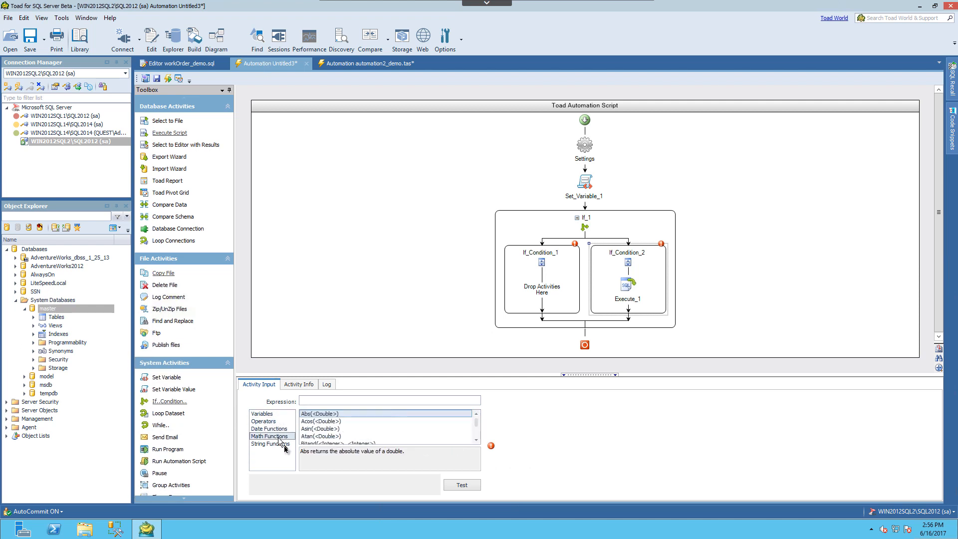
left_click(282, 444)
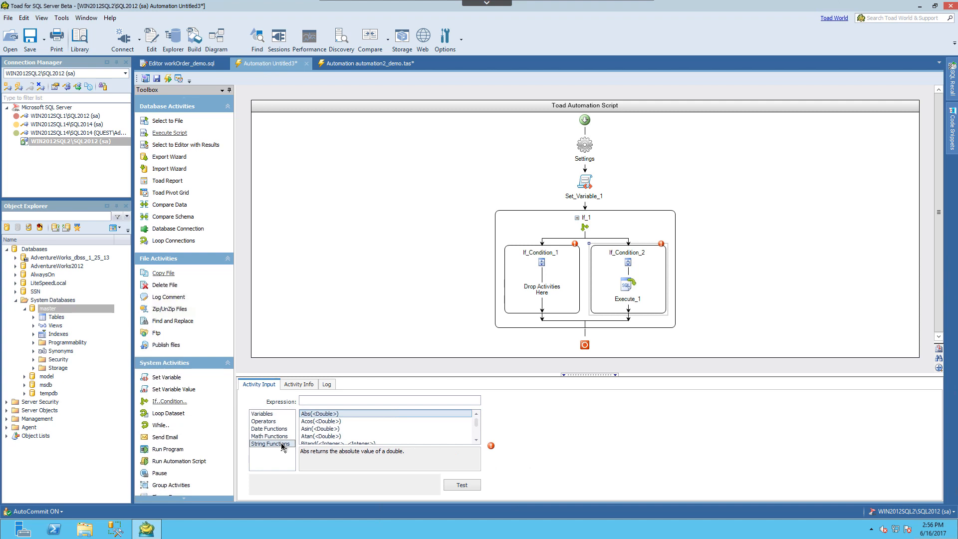
left_click(269, 415)
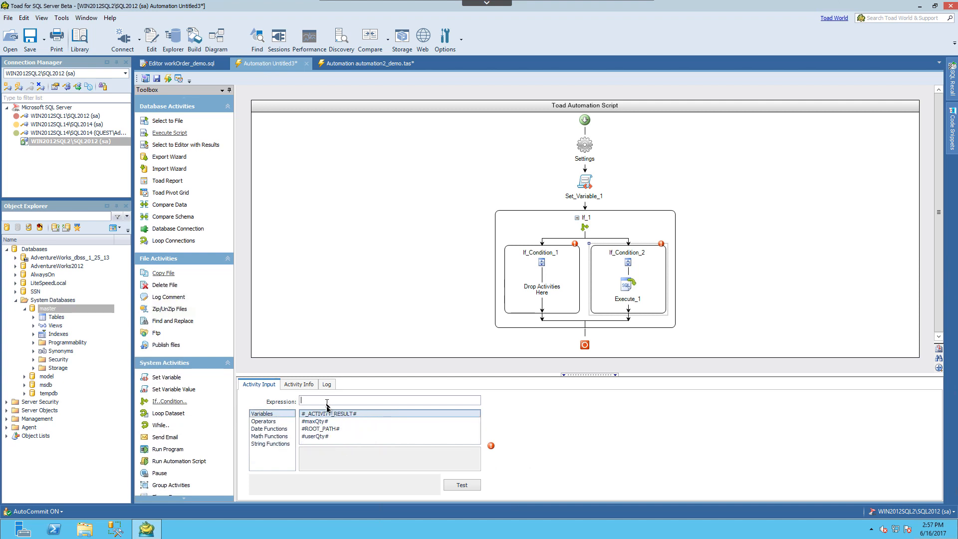
double_click(323, 437)
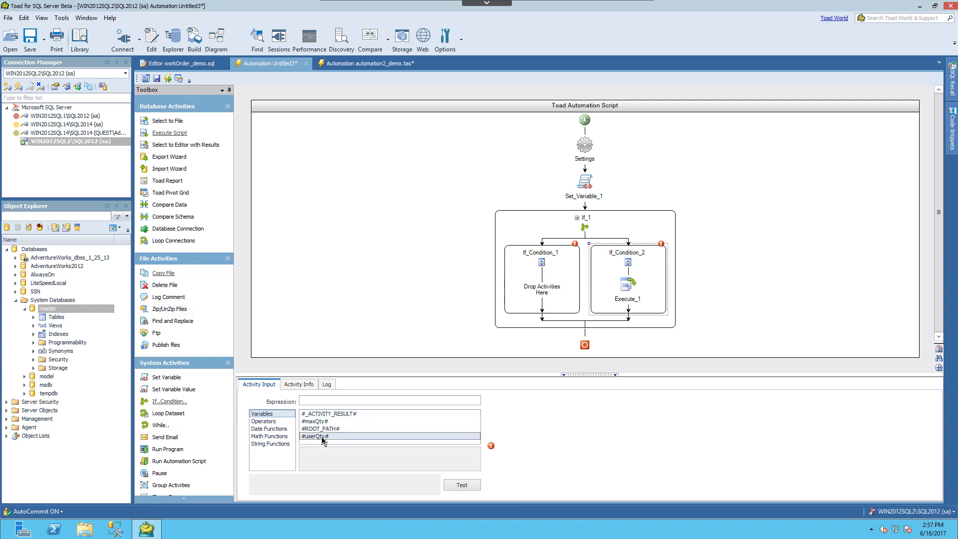
left_click(394, 401)
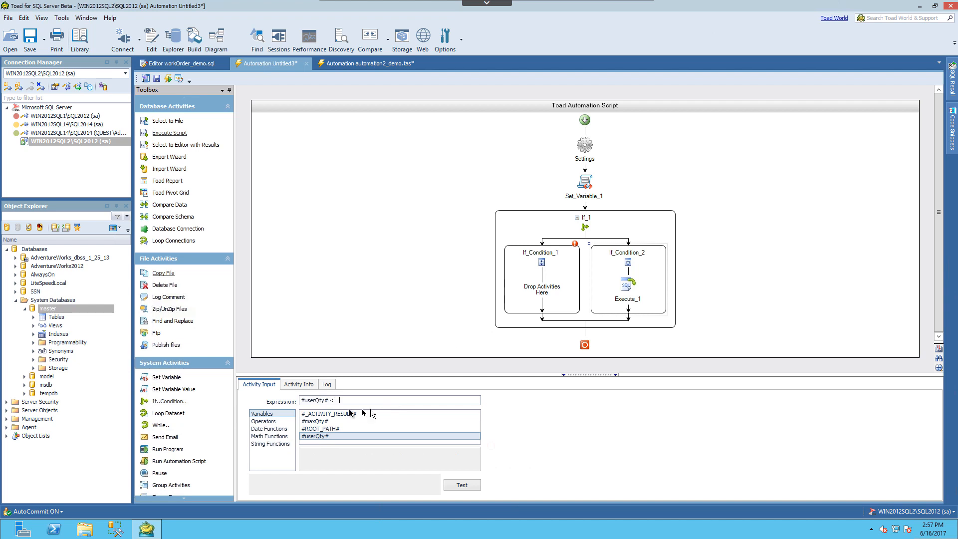
left_click(315, 422)
double_click(316, 422)
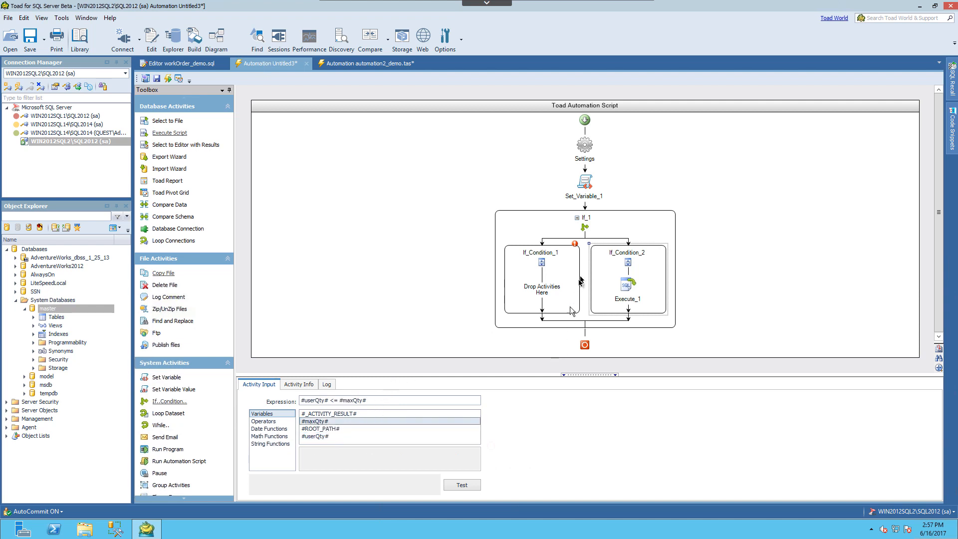
- Review the Execute_1 query, switch to automation2_demo.tas, and examine its Set_Variable_1 variables and the If_tooHigh branch's expression, export query and email
left_click(625, 295)
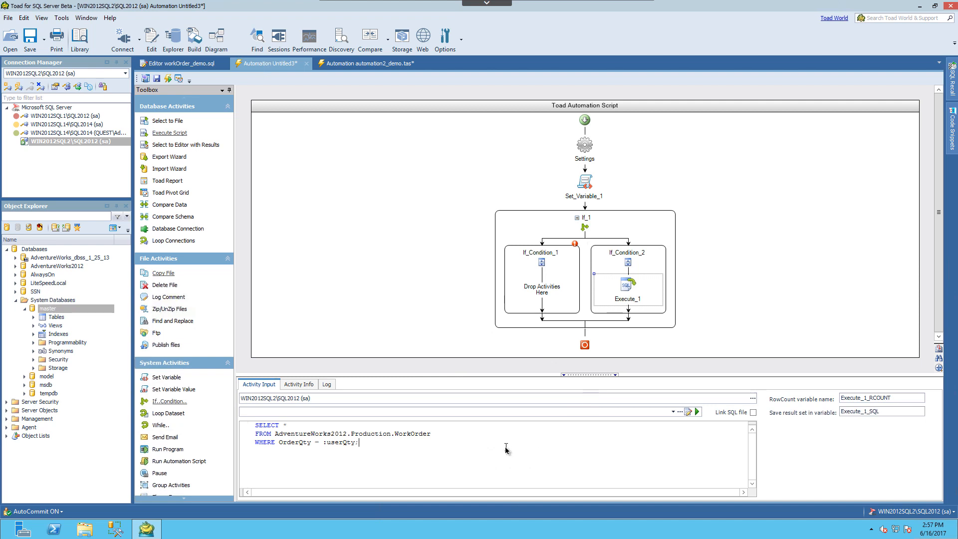
left_click(379, 68)
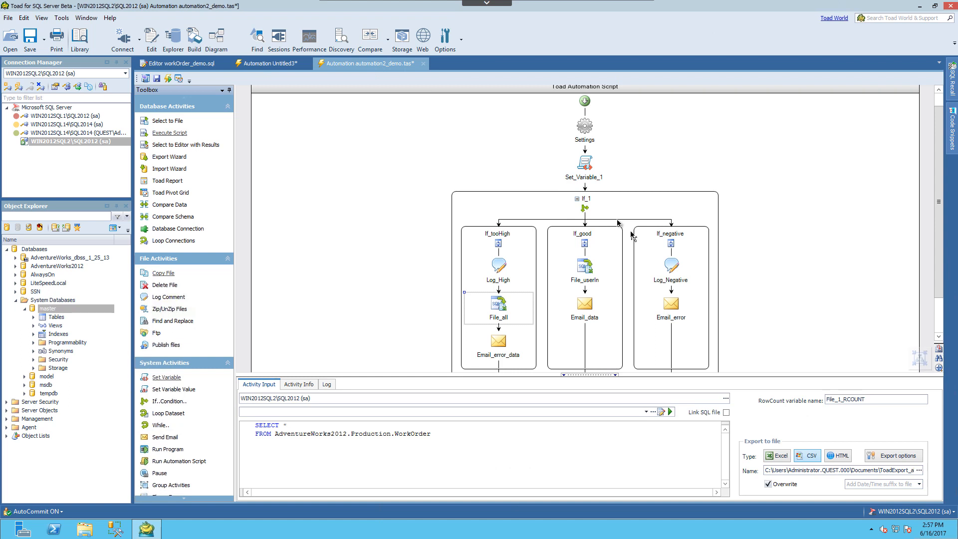
left_click(585, 165)
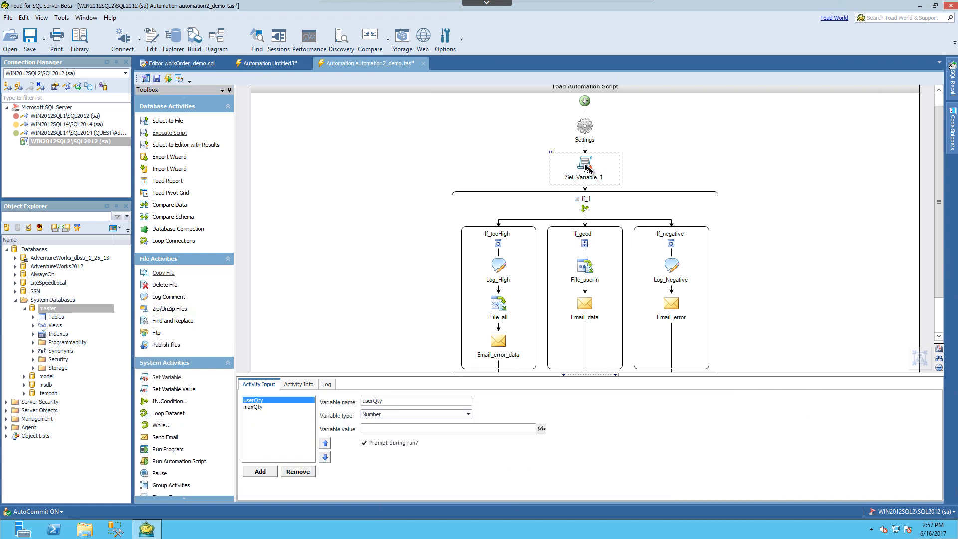
left_click(506, 240)
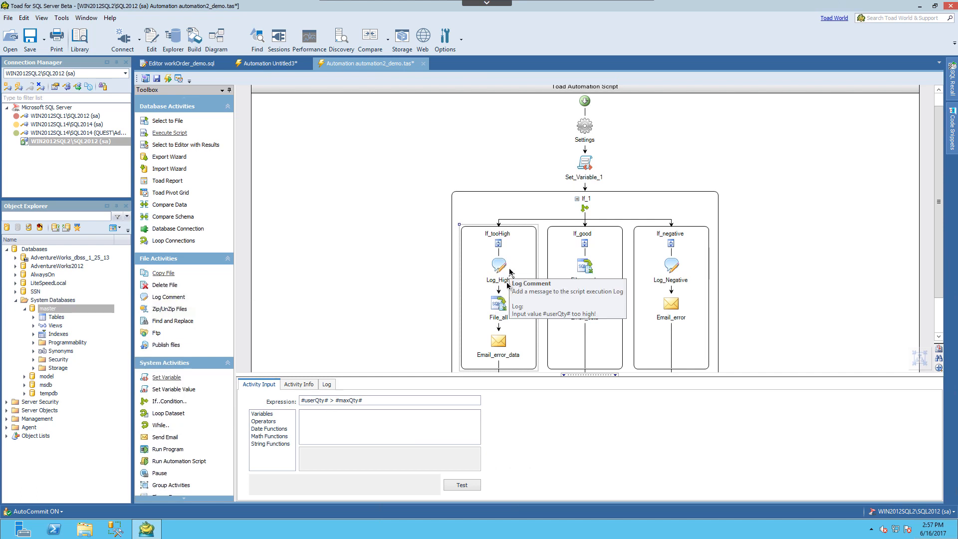
left_click(506, 310)
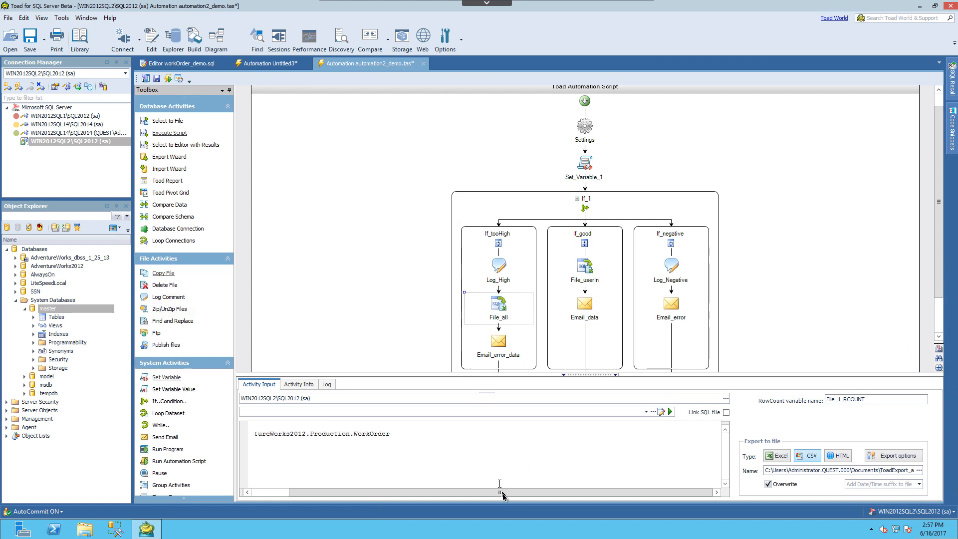
left_click_drag(499, 492, 433, 508)
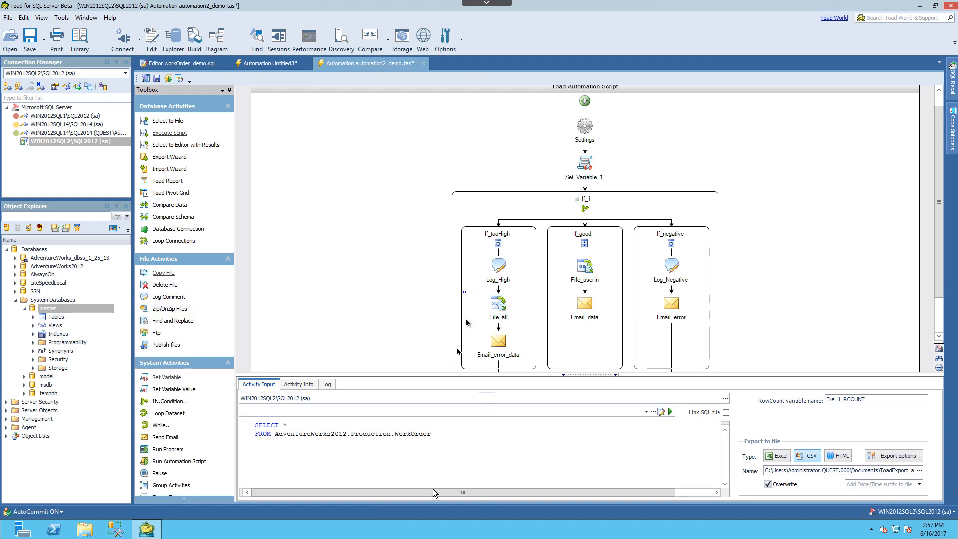
left_click(501, 348)
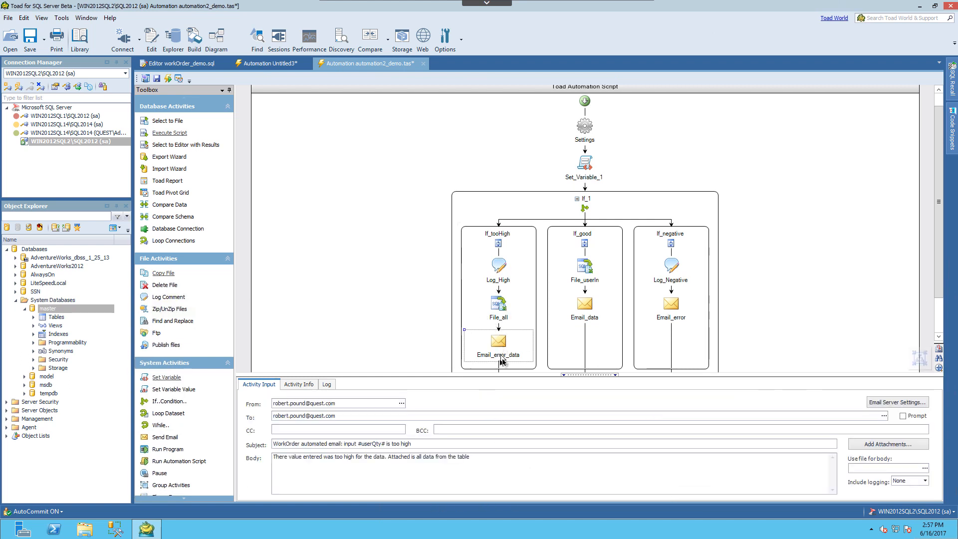
- Examine the If_good expression and its File_userIn query, the If_negative expression, and the commands available for If_1
left_click(584, 248)
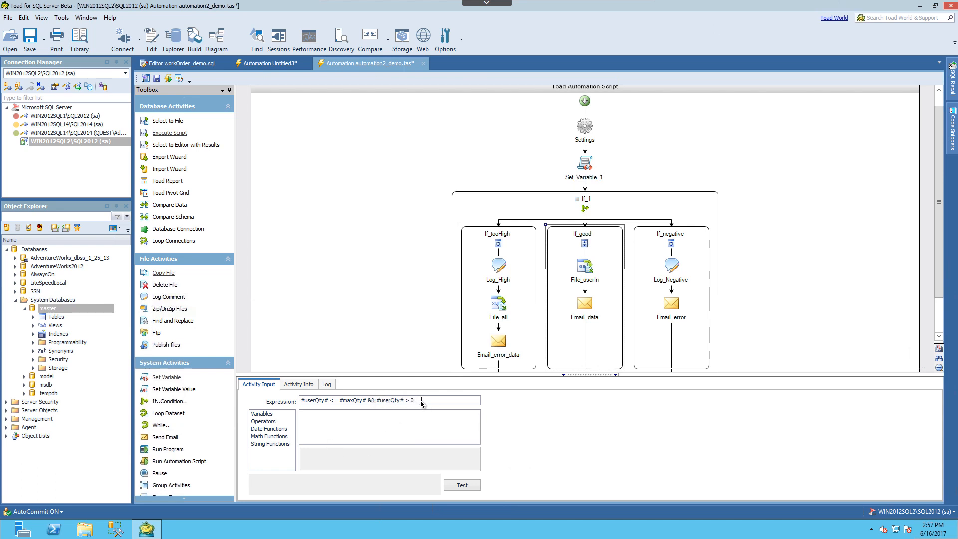
left_click(584, 272)
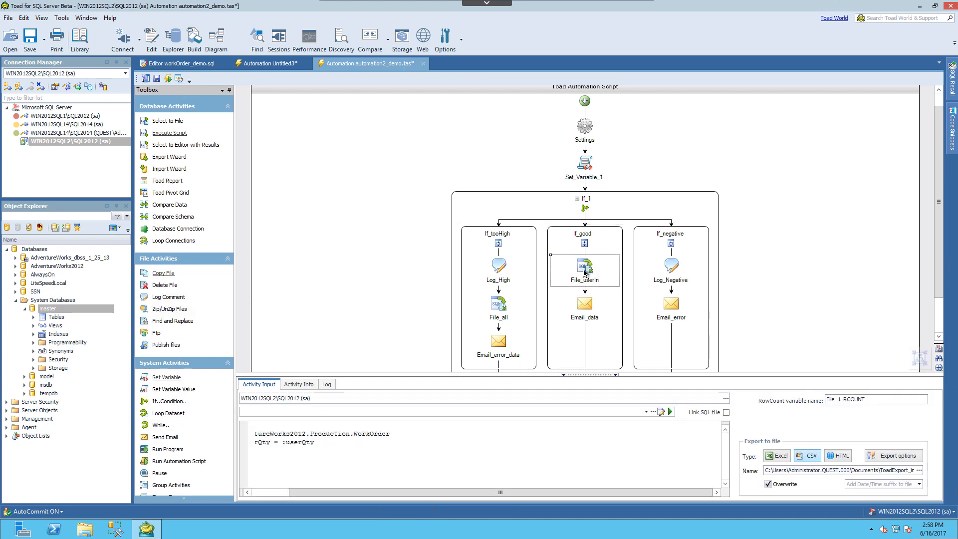
left_click_drag(513, 498, 438, 502)
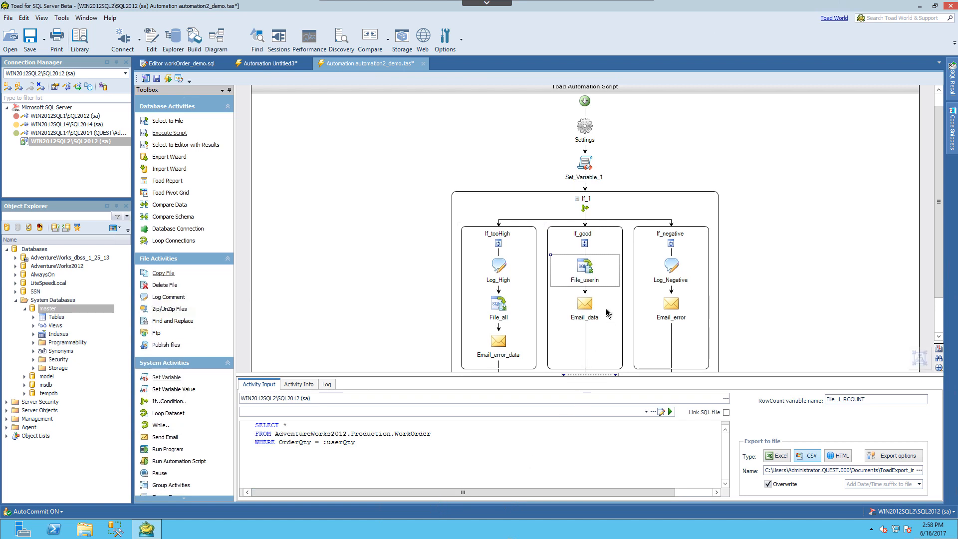
left_click(670, 239)
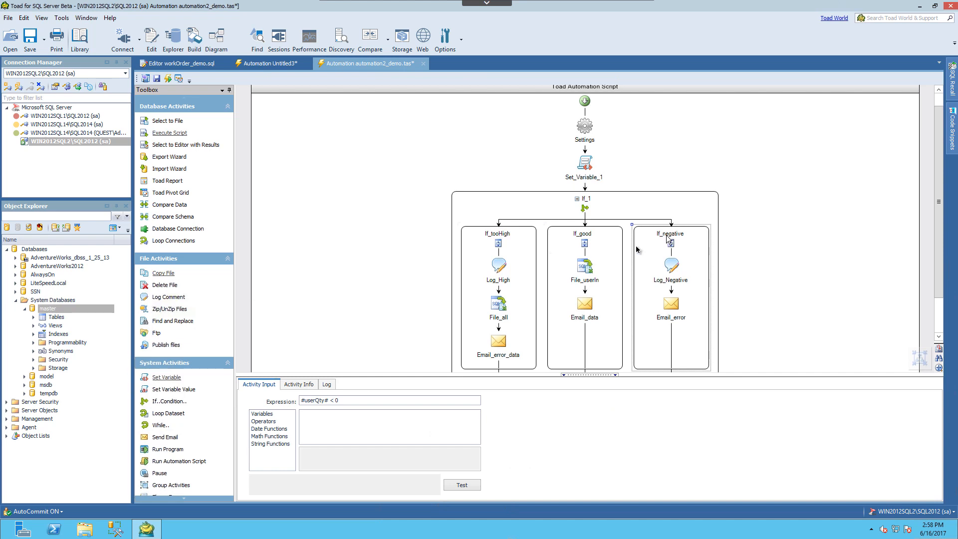
right_click(627, 205)
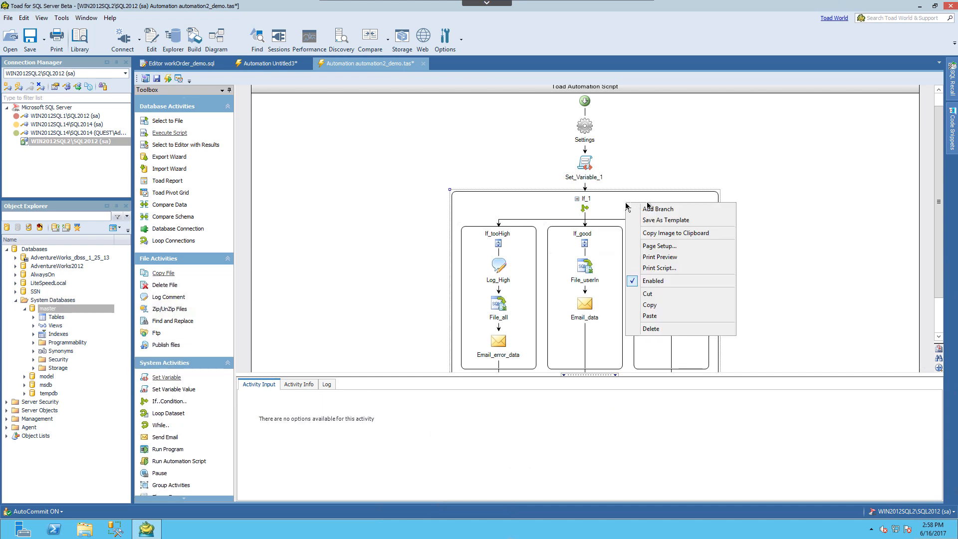
left_click(607, 201)
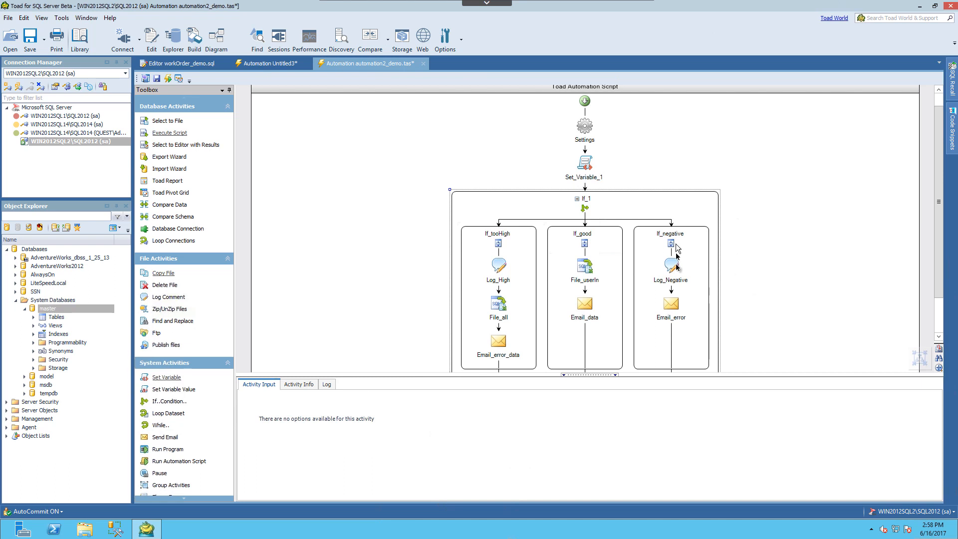
- Review the File_userIn export settings and compare the Email_data and Email_error_data message settings
left_click(588, 275)
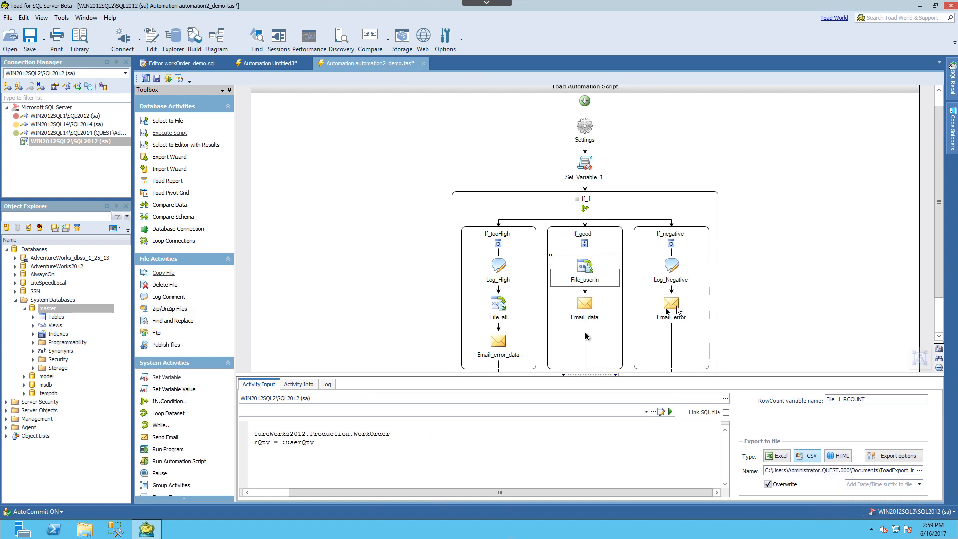
left_click(586, 304)
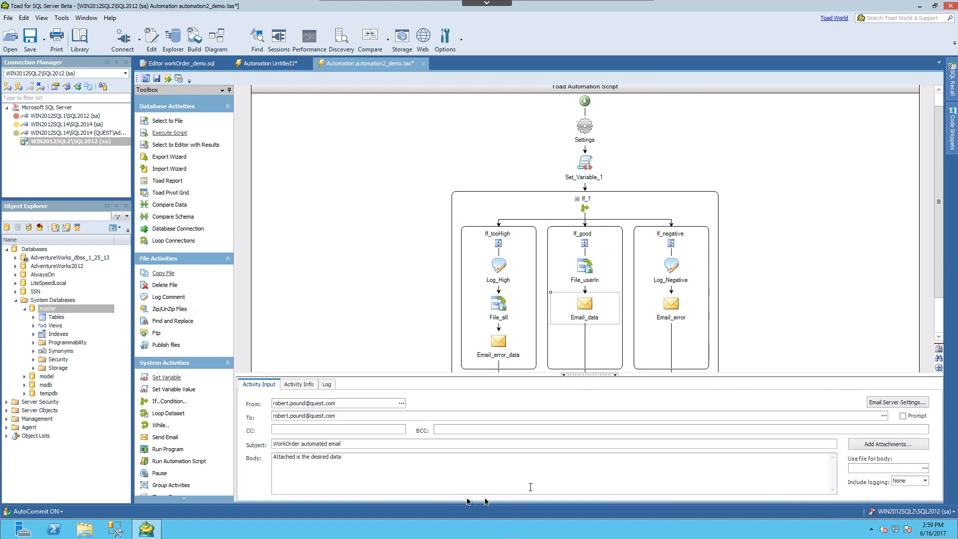
left_click(497, 344)
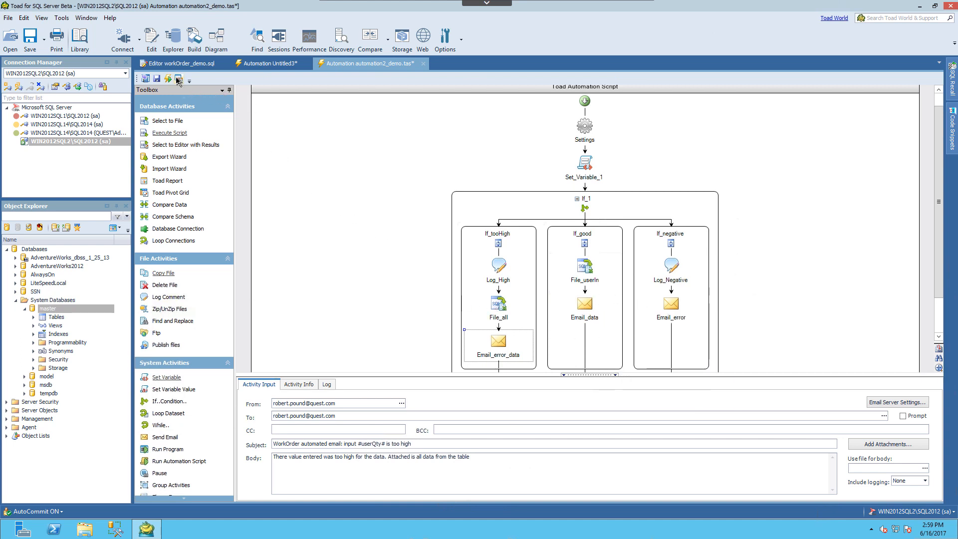
- Run the automation2_demo.tas script with userQty set to 999999, and close the automated email it sends
left_click(168, 78)
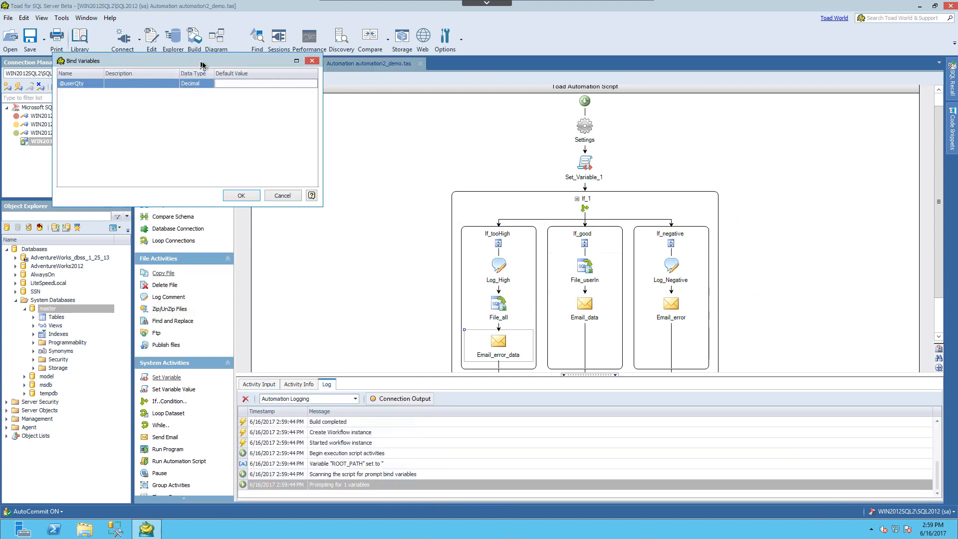
left_click_drag(202, 65, 417, 129)
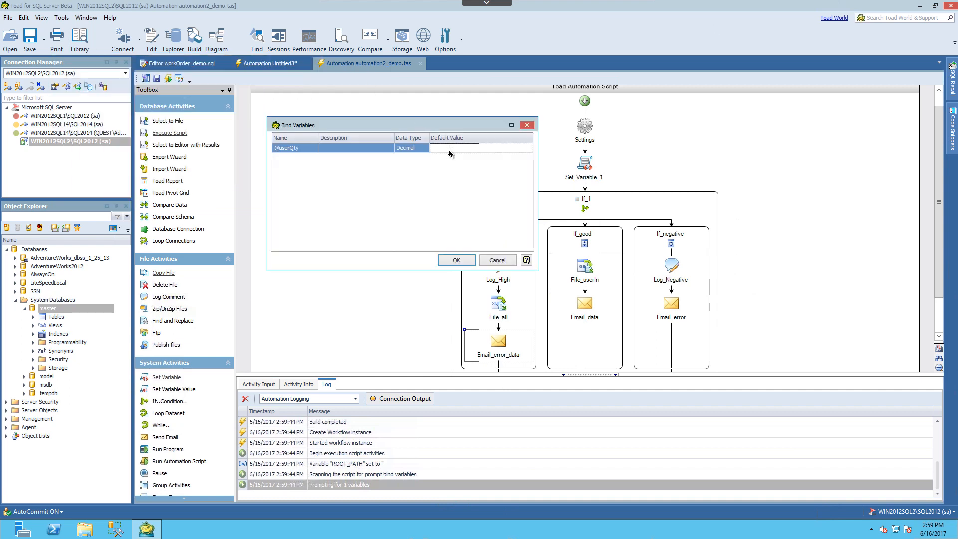
type("999999")
left_click(458, 260)
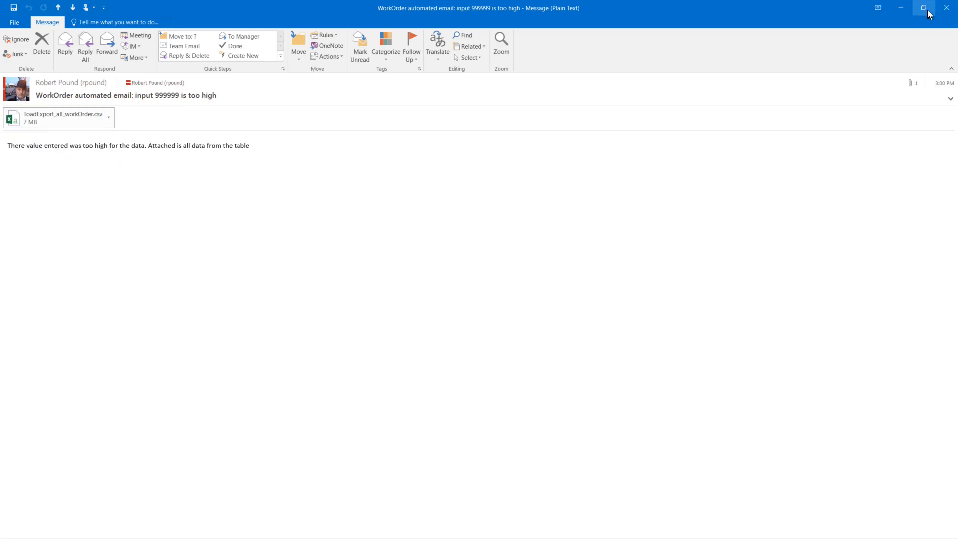
left_click(946, 8)
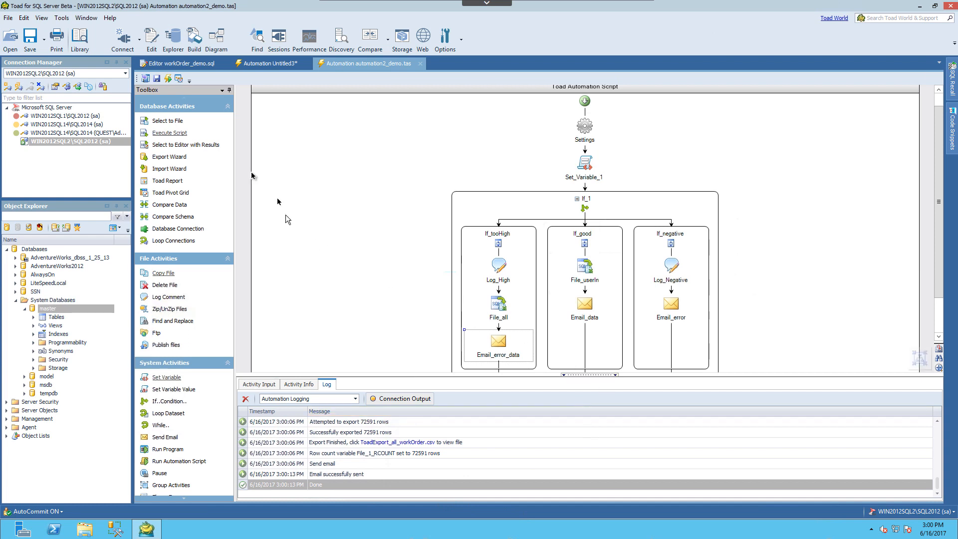
- Run the automation script again with userQty set to 55
left_click(170, 80)
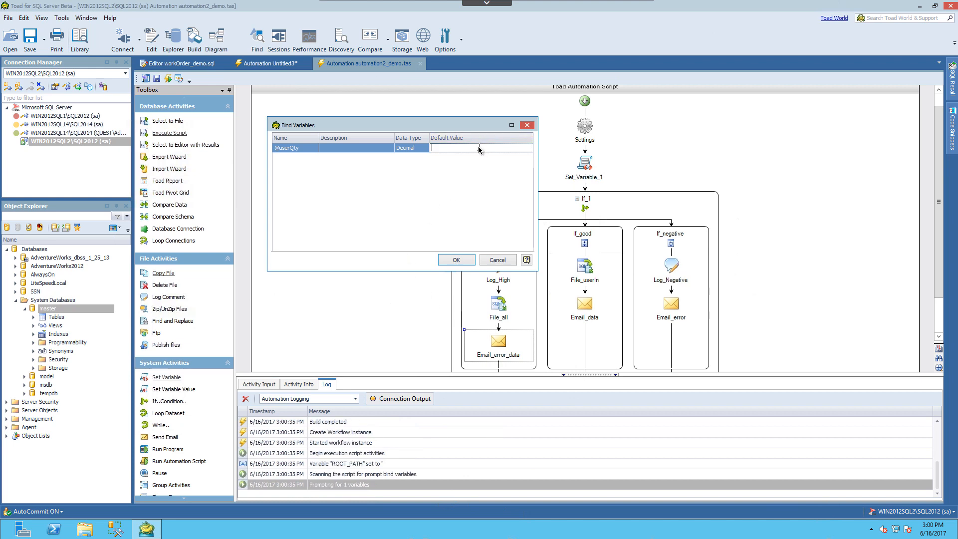
type("55")
left_click(463, 260)
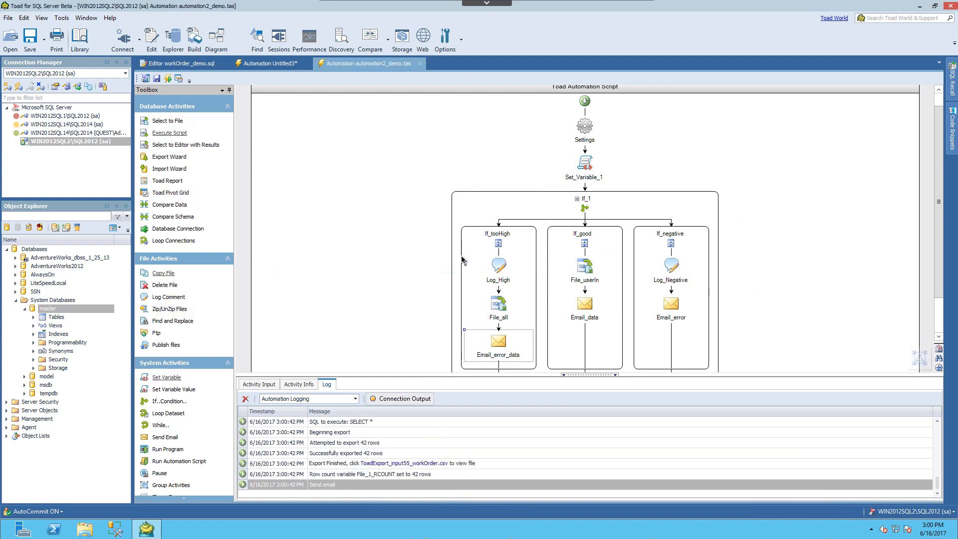